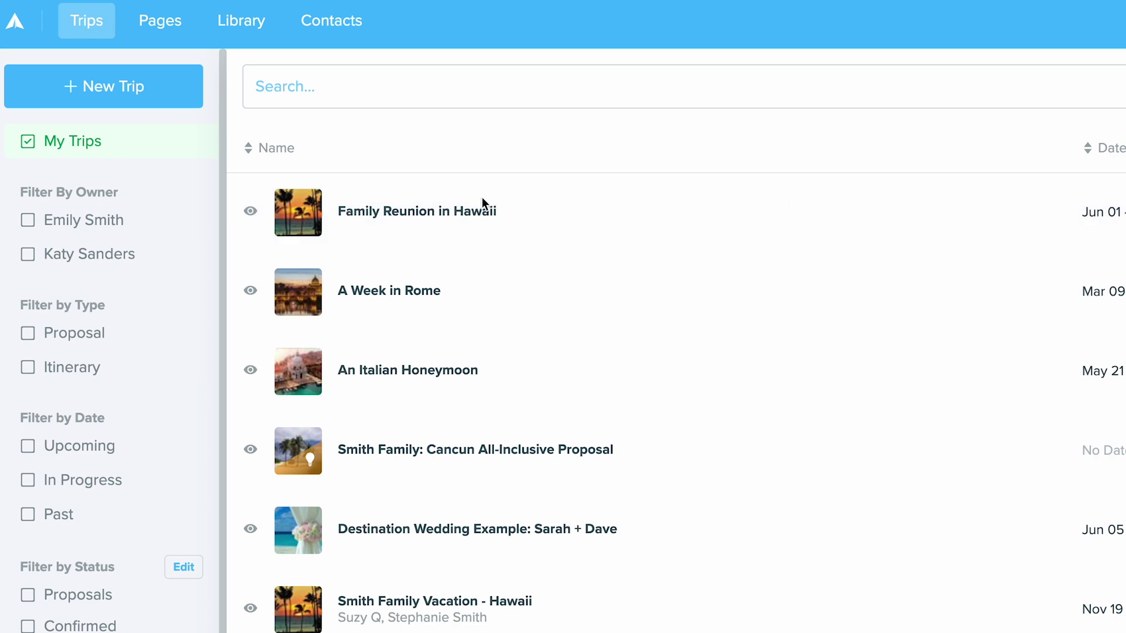
Step: Open the Family Reunion in Hawaii itinerary for editing, starting at the Jun 1 AA 143 departure
left_click(411, 226)
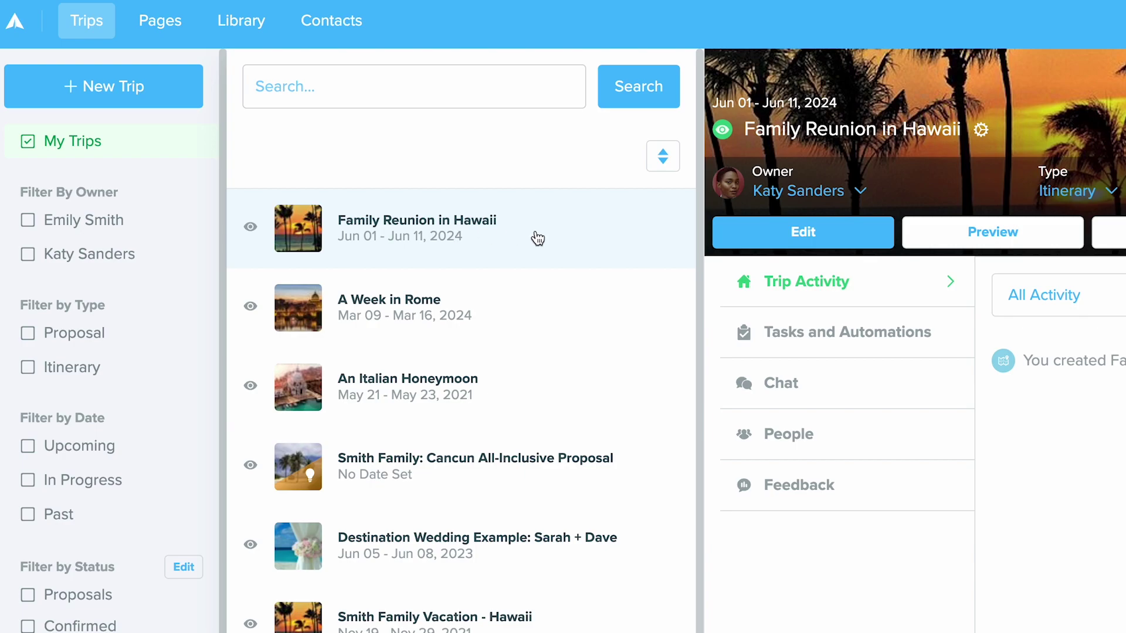
left_click(749, 239)
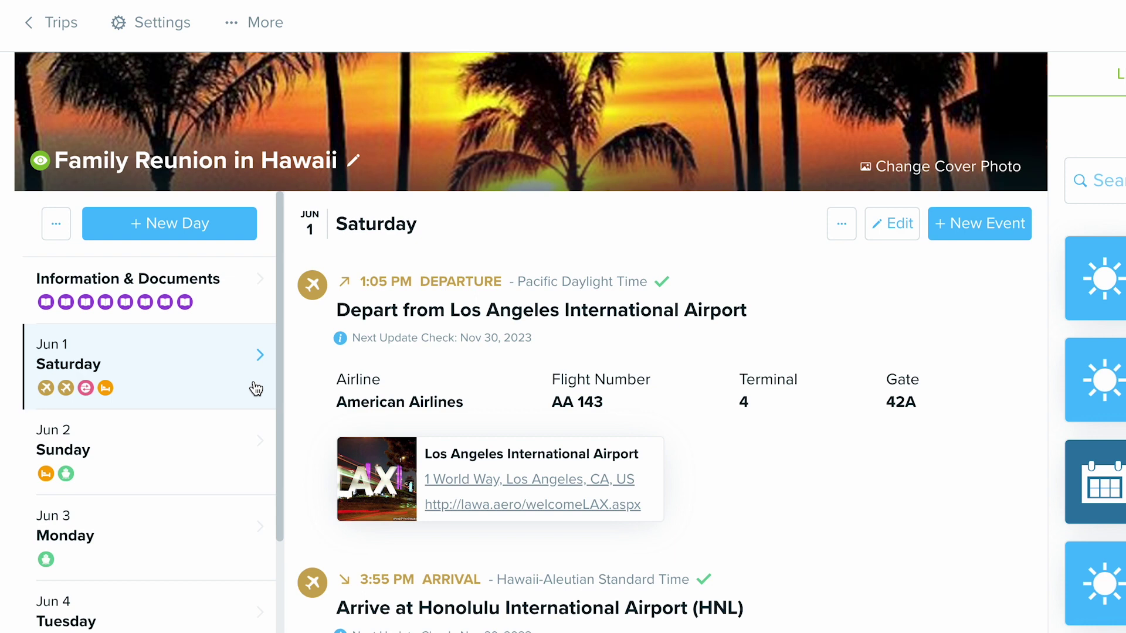
scroll(417, 397, "down", 1)
scroll(419, 401, "up", 1)
Step: Open the trip's empty contacts list via More > People, previewing Add a Contact and CSV import without using them
left_click(255, 27)
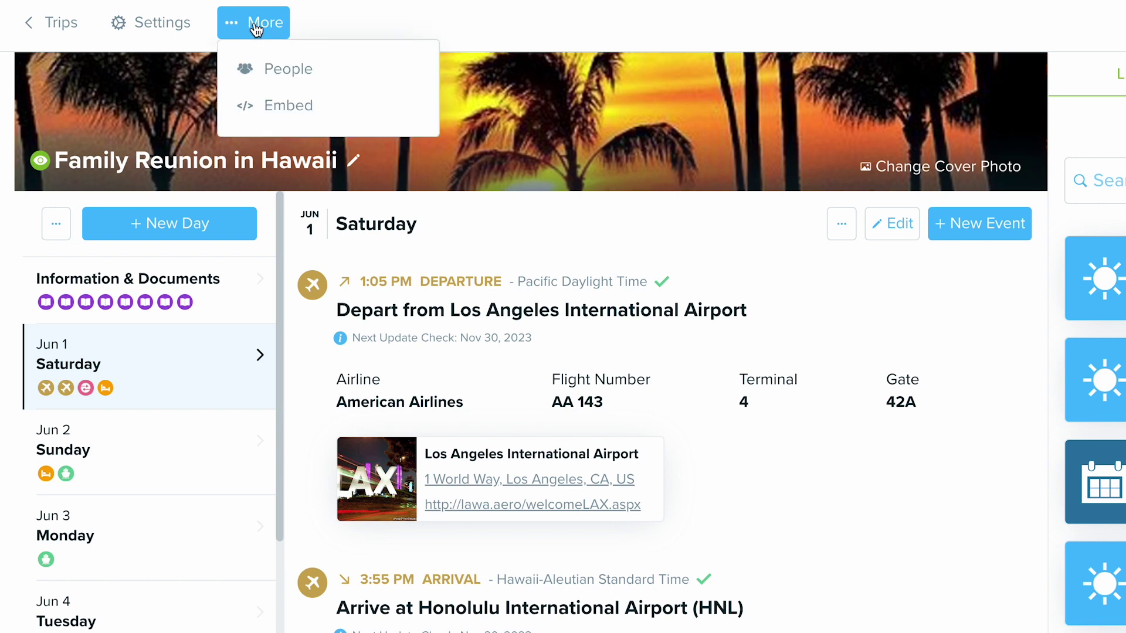
left_click(268, 71)
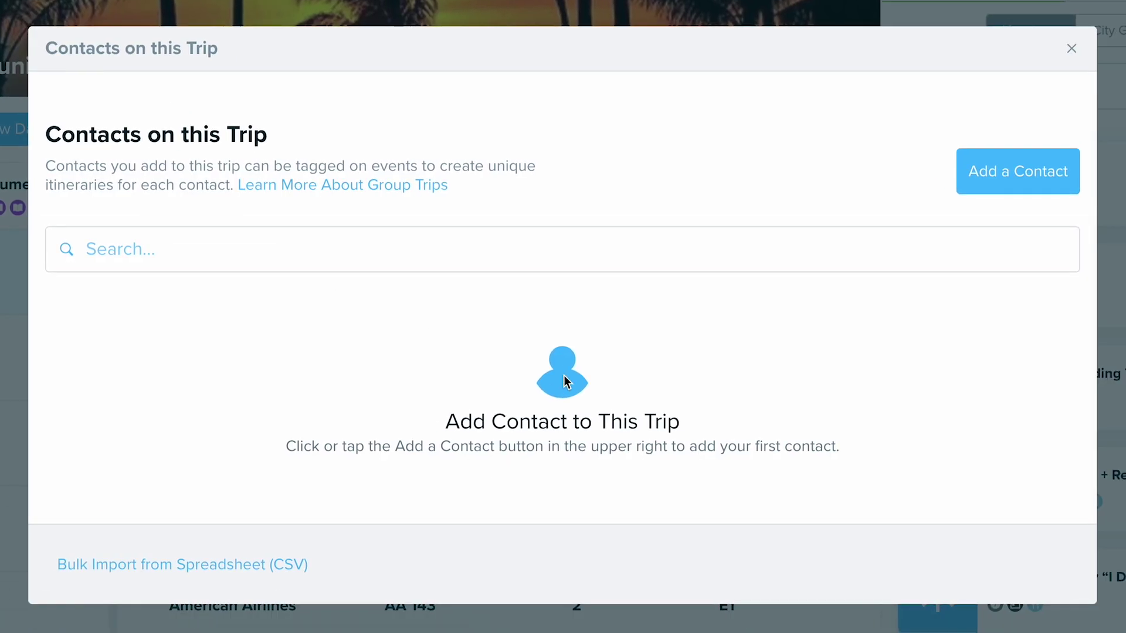
left_click(1025, 184)
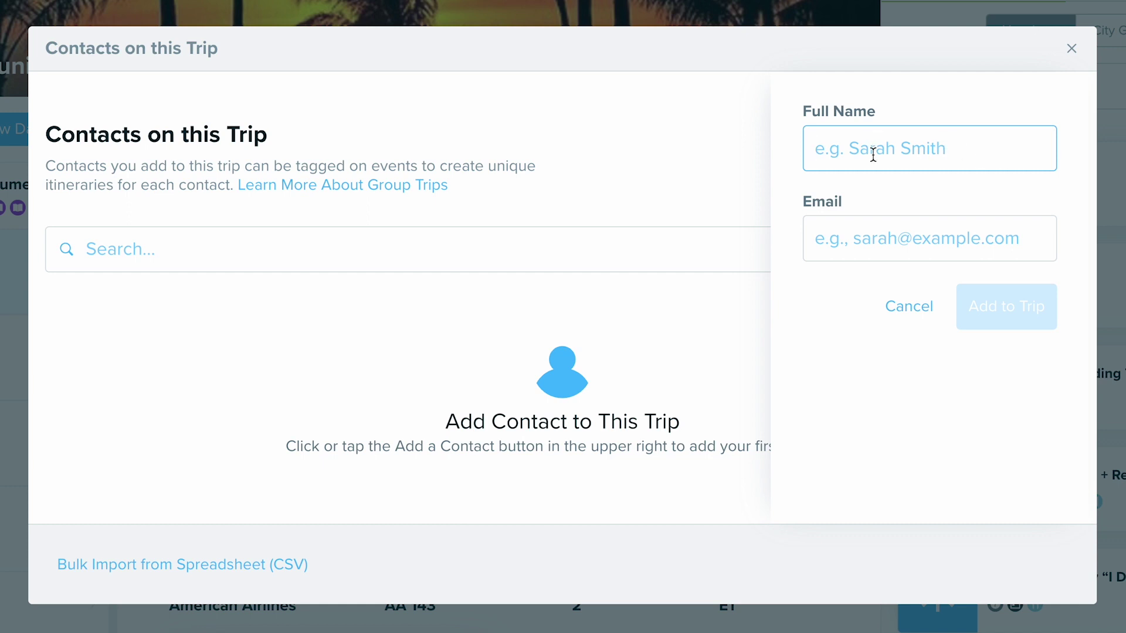
left_click(910, 318)
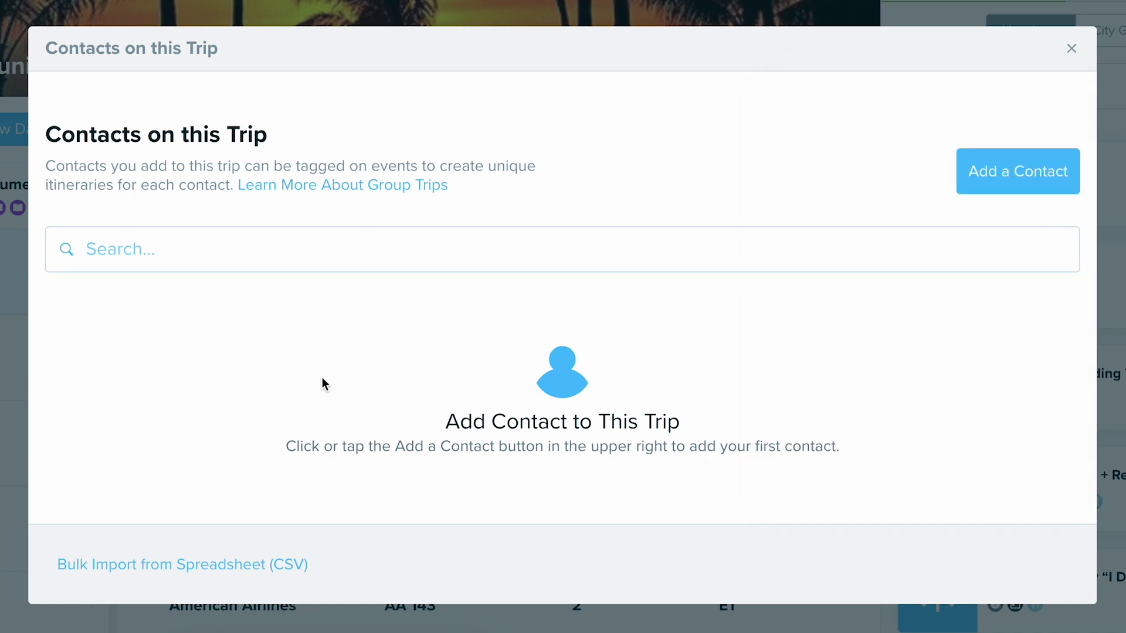
left_click(239, 563)
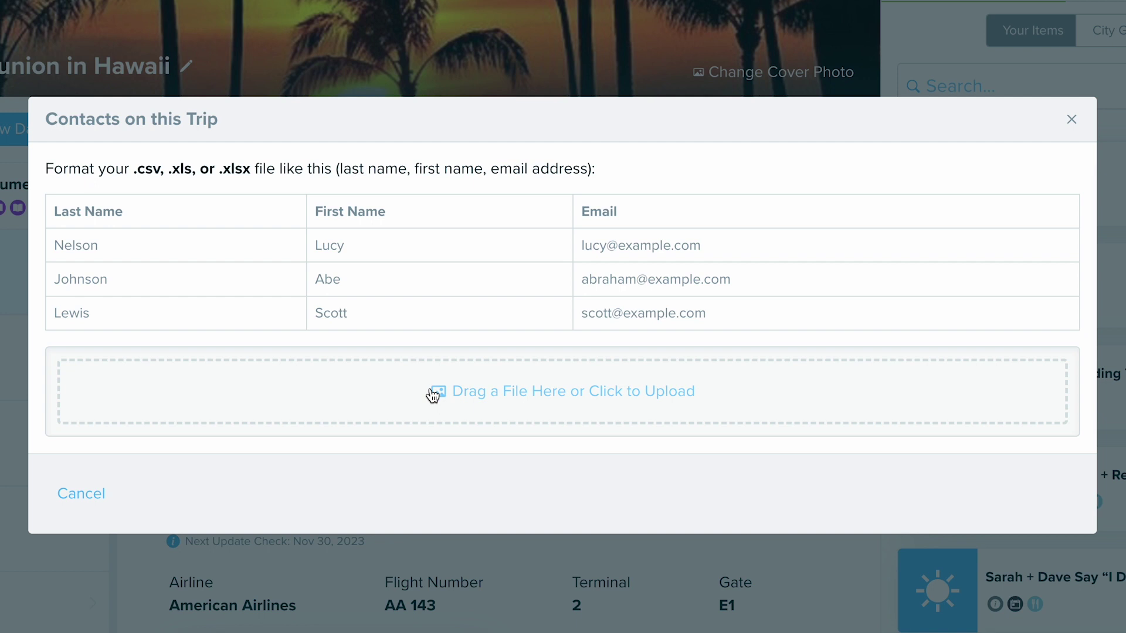
left_click(85, 492)
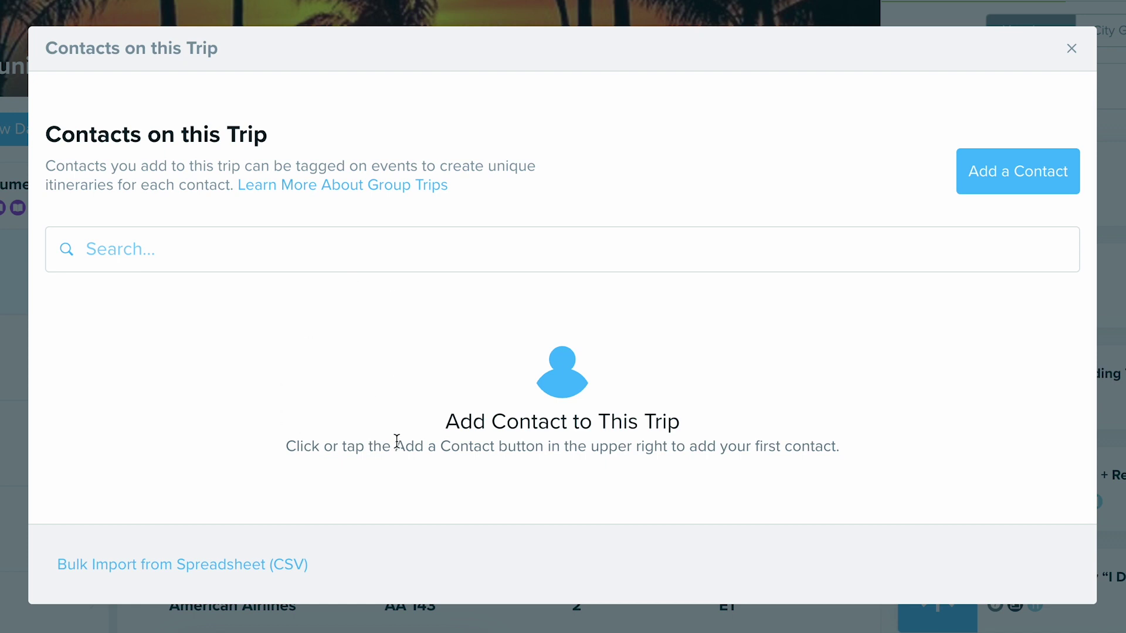
Step: Search the contacts by surname 'Doe' and add the first matching saved contact to the trip
left_click(1014, 195)
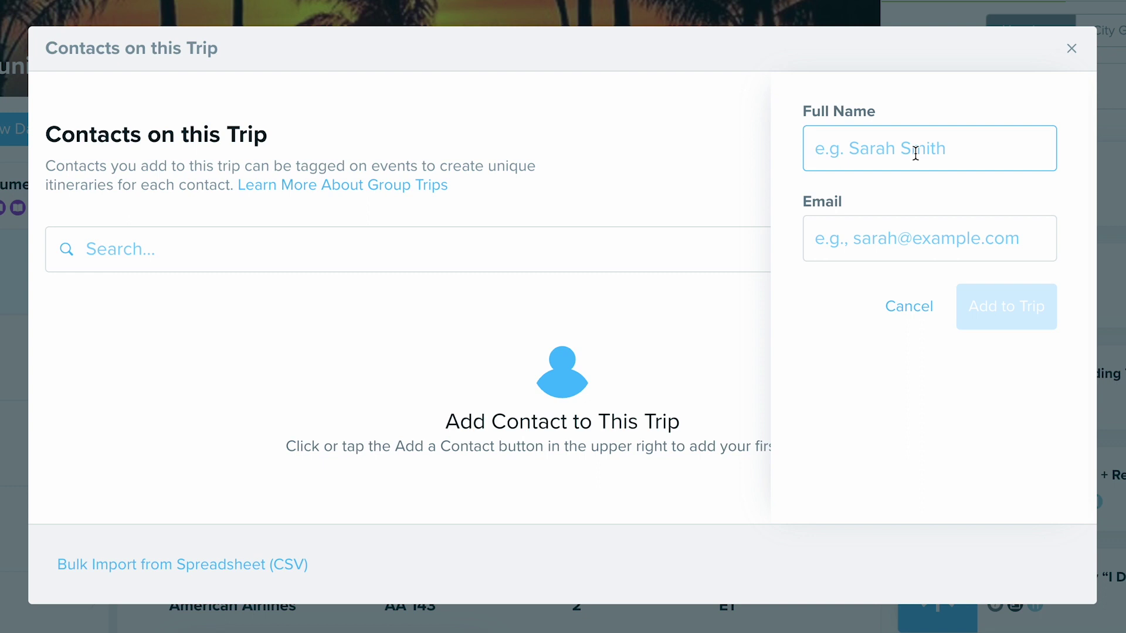
type("Doe")
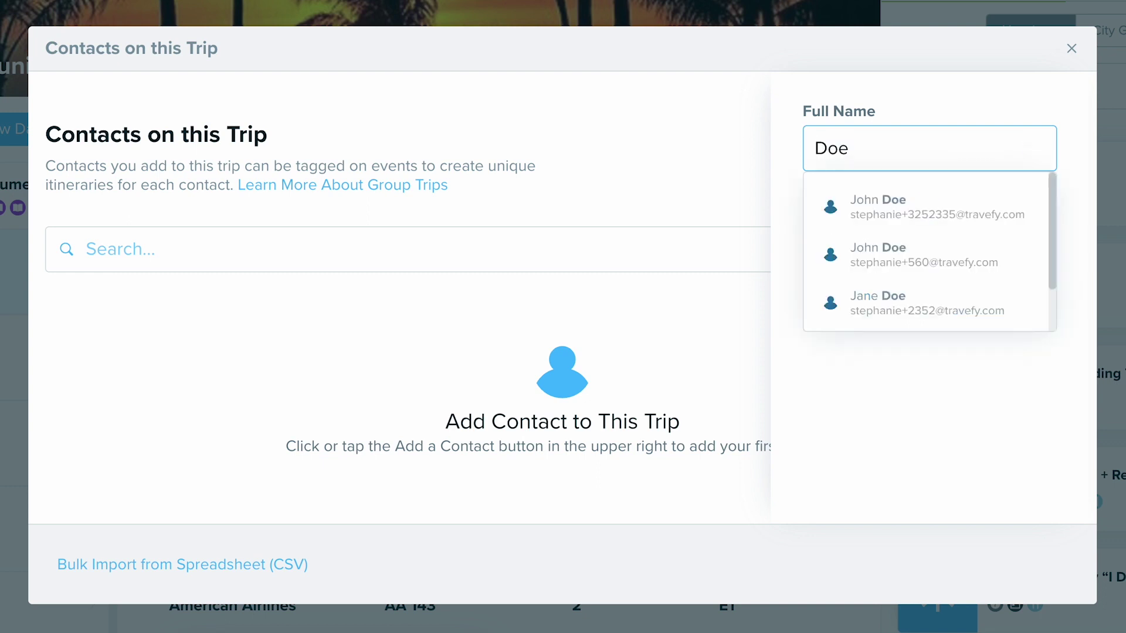
left_click(936, 212)
left_click(892, 196)
double_click(893, 199)
left_click(901, 337)
Step: Search 'jane' to add the second saved contact, then close the trip contacts list
left_click(975, 221)
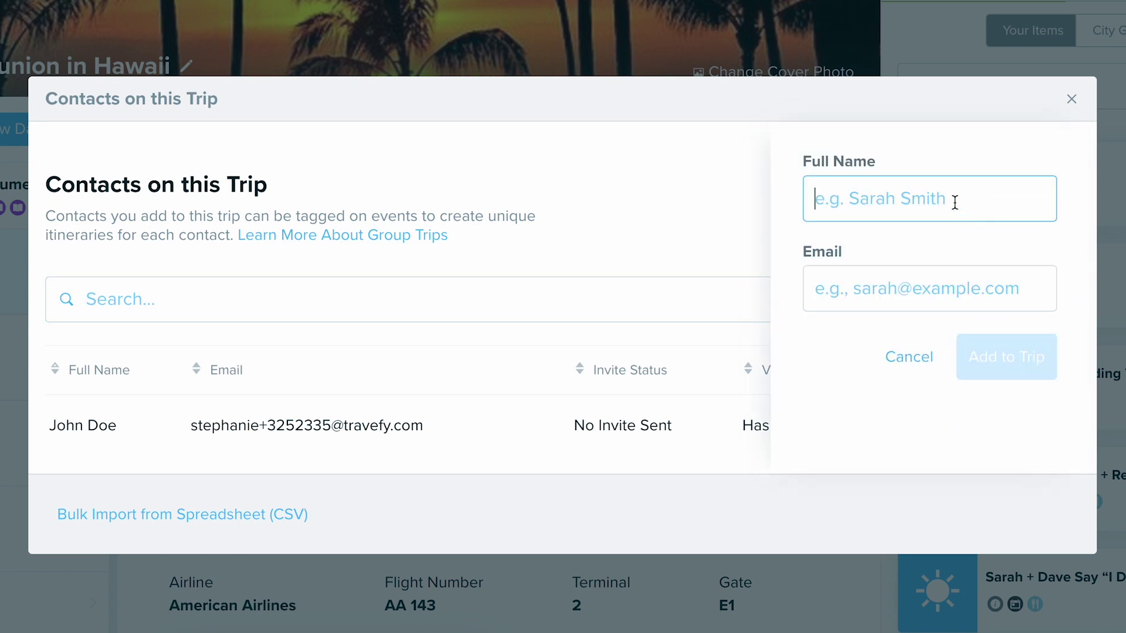
type("jane")
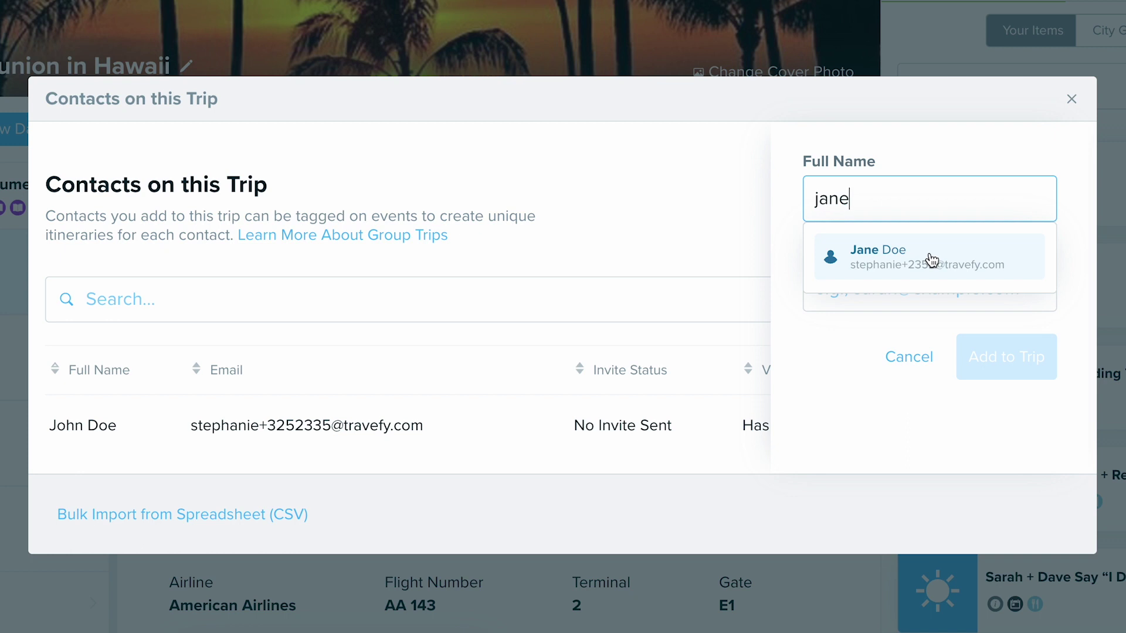
left_click(932, 259)
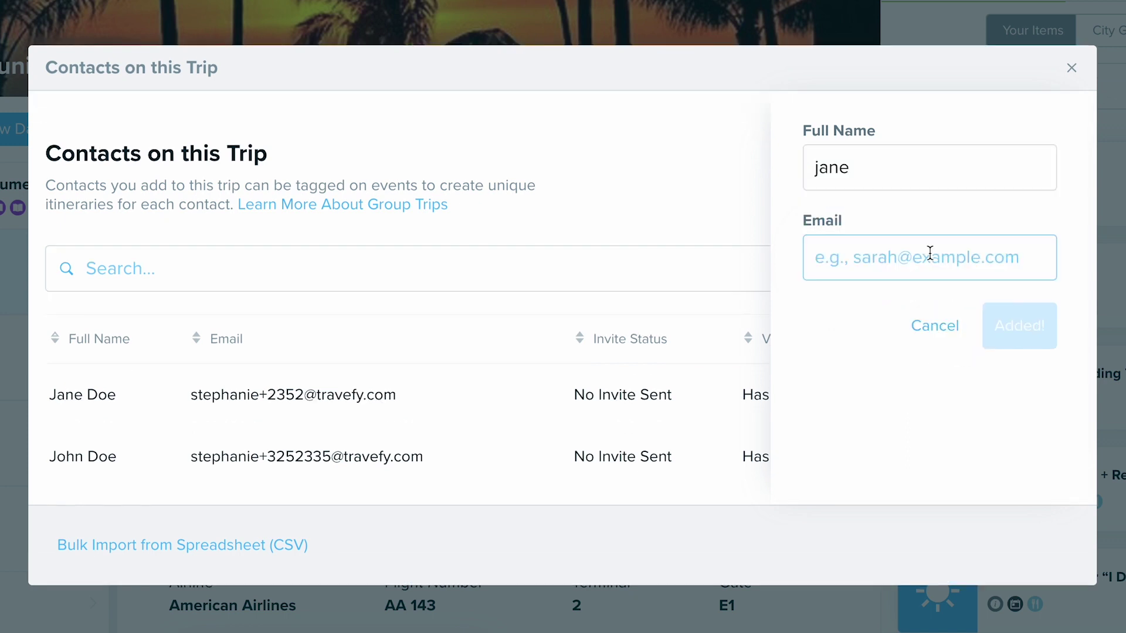
left_click(993, 188)
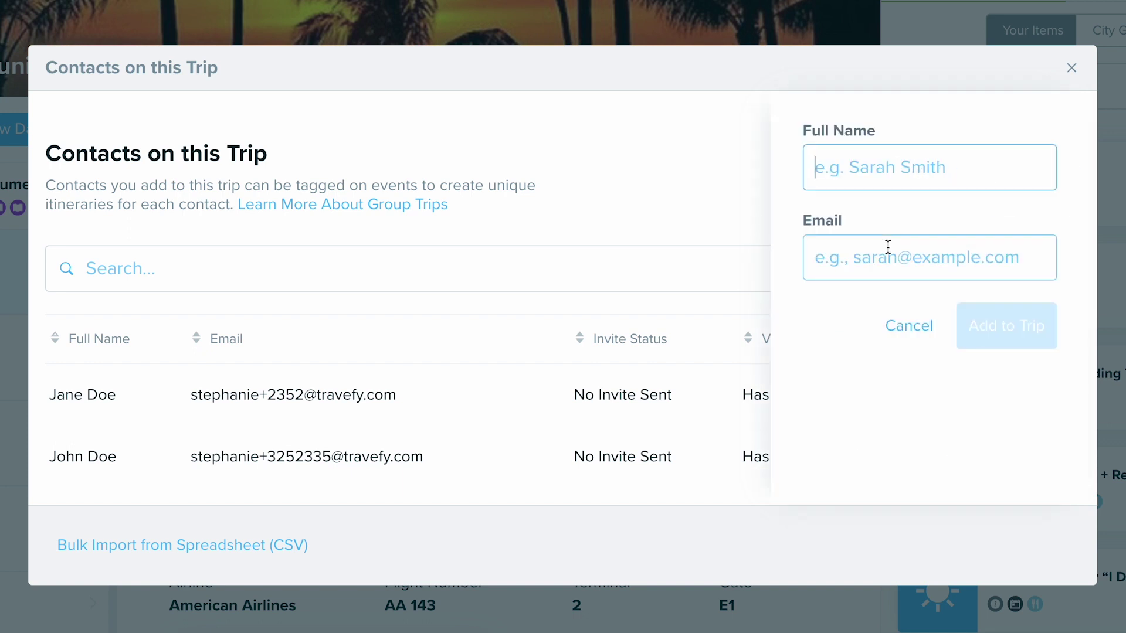
left_click(900, 325)
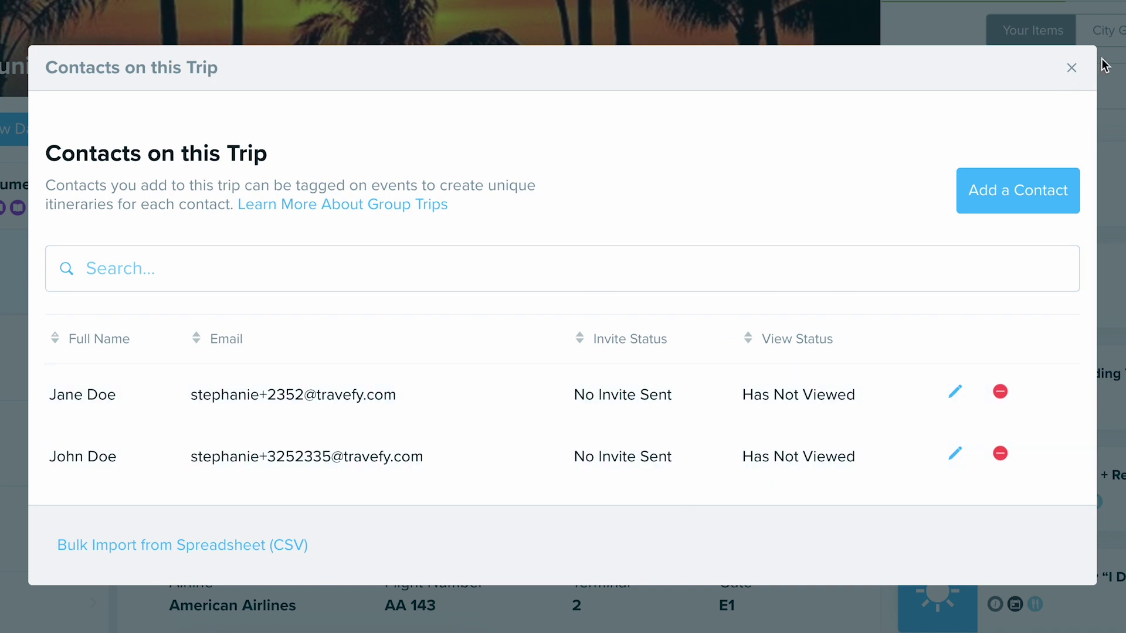
left_click(1072, 69)
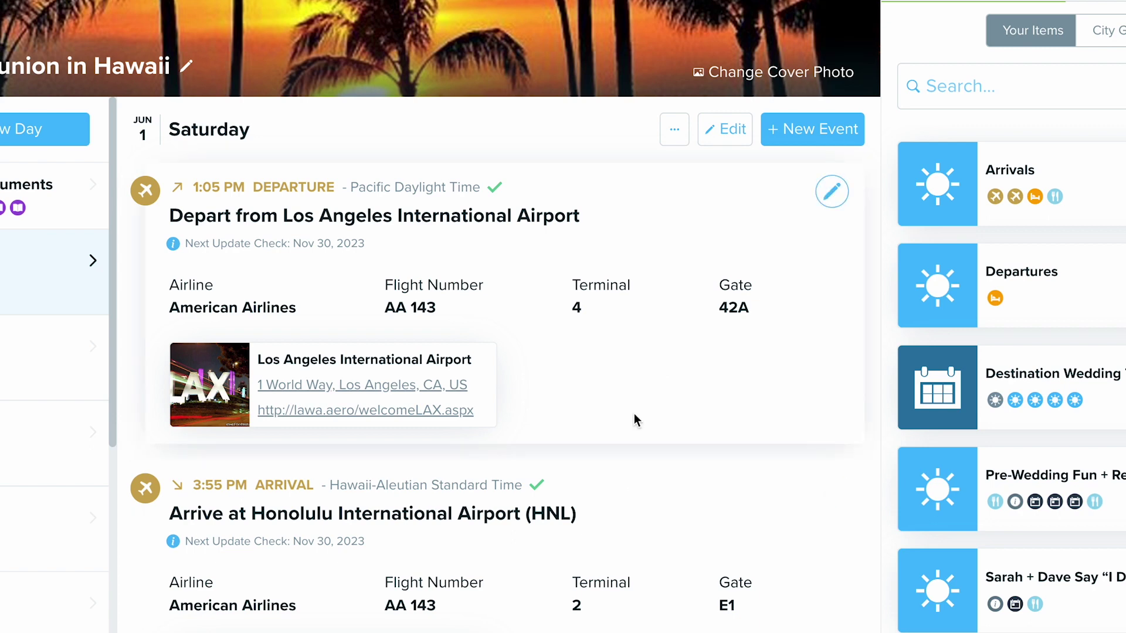
Step: Set the Los Angeles AA 143 departure to Only Specific People, tagging both trip contacts
left_click(832, 193)
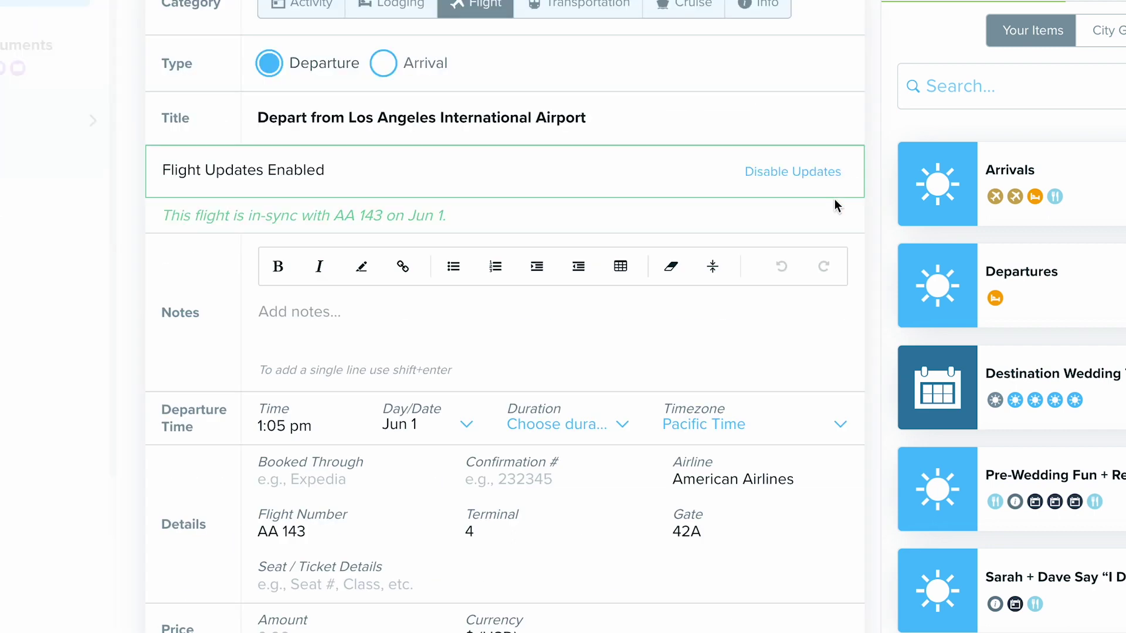
scroll(510, 444, "down", 4)
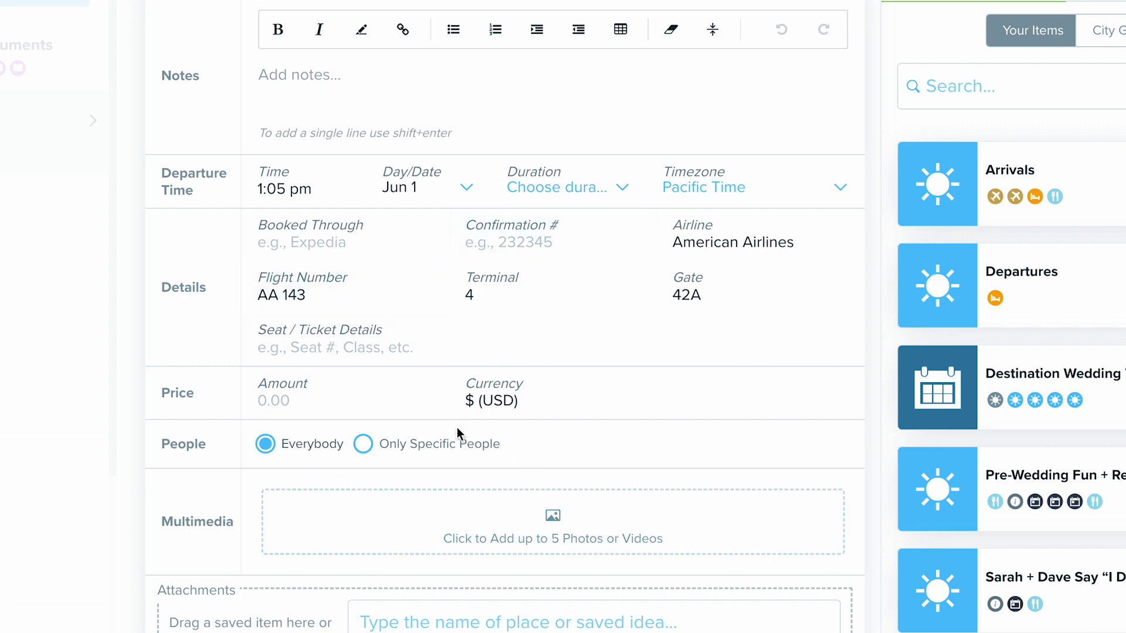
left_click_drag(170, 446, 207, 452)
left_click(207, 453)
left_click(363, 443)
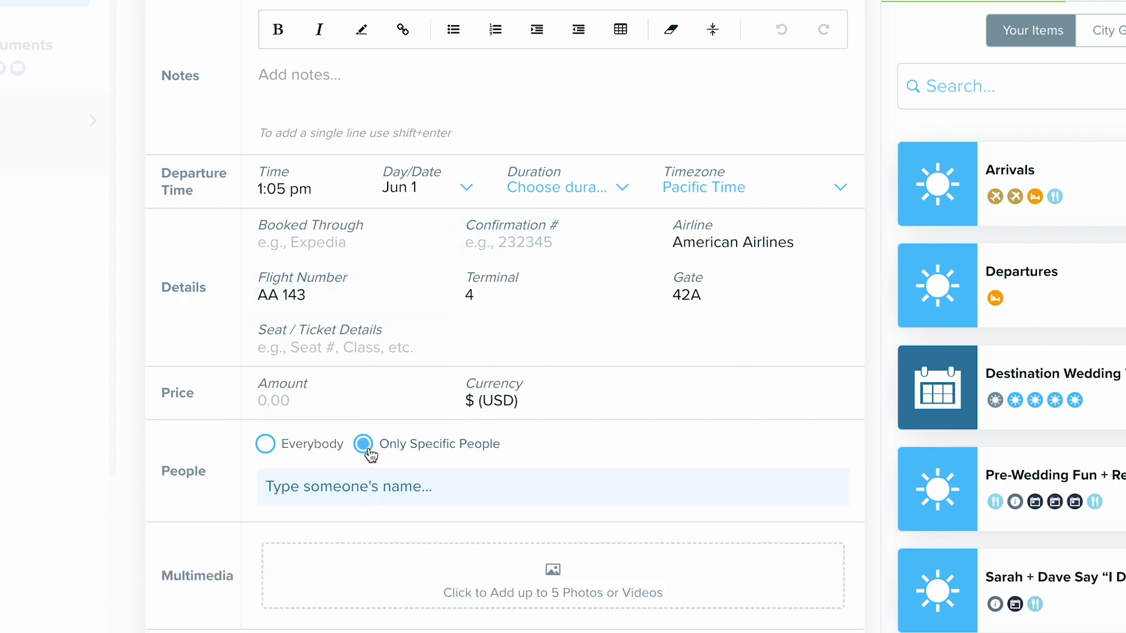
left_click(363, 487)
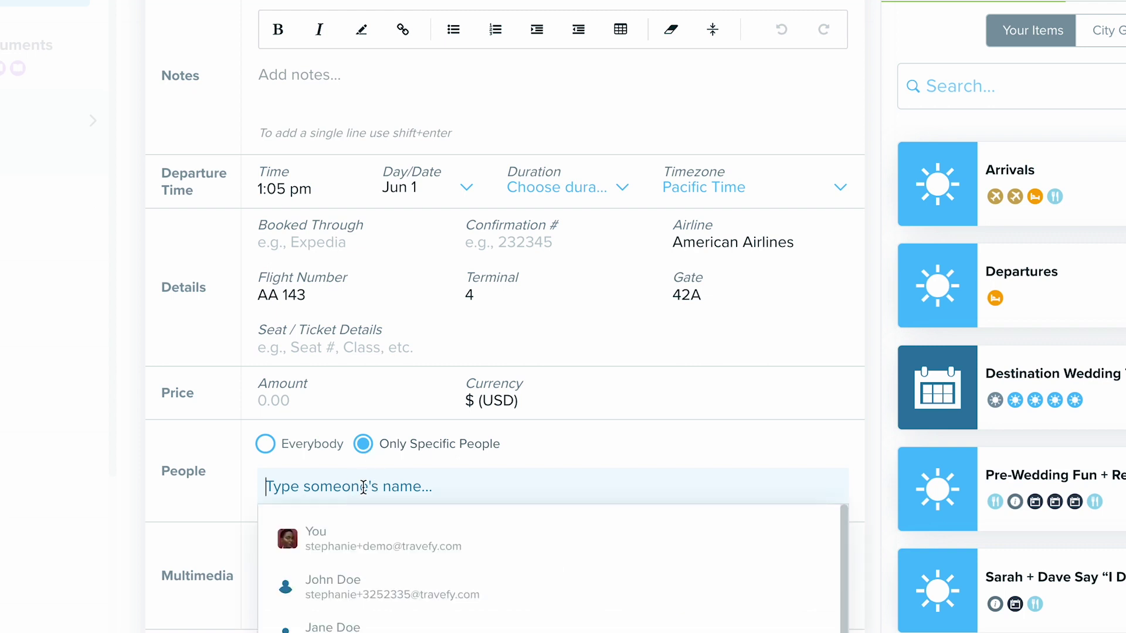
left_click(350, 593)
left_click(387, 488)
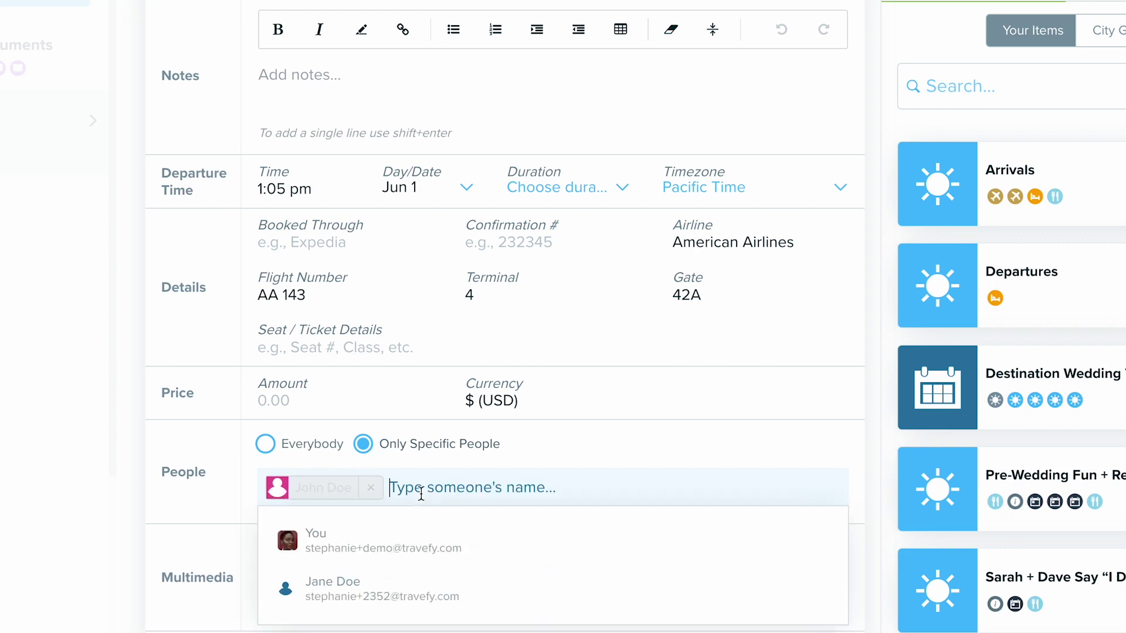
left_click(402, 588)
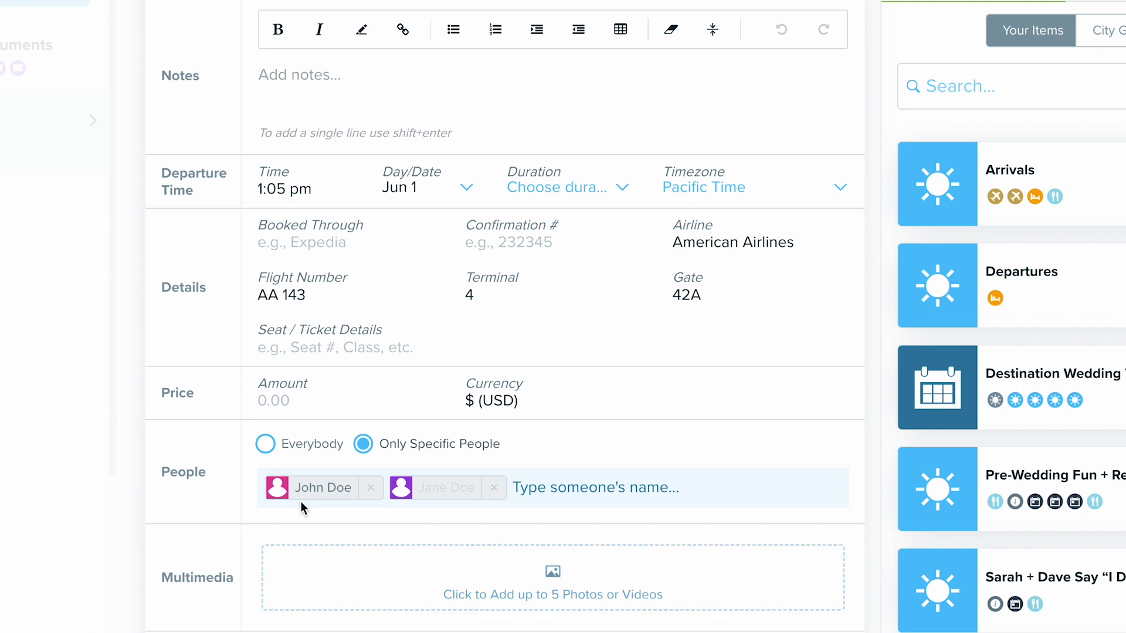
scroll(545, 522, "down", 4)
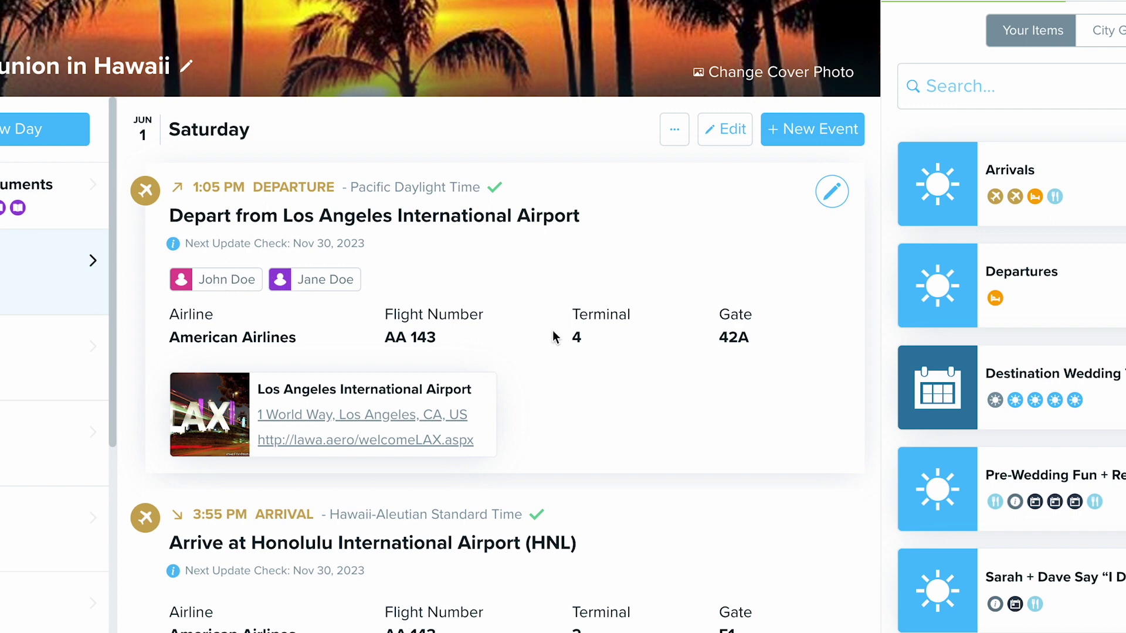
Step: Select the Los Angeles departure and Honolulu arrival flights and bulk-tag both trip contacts on them
left_click(731, 140)
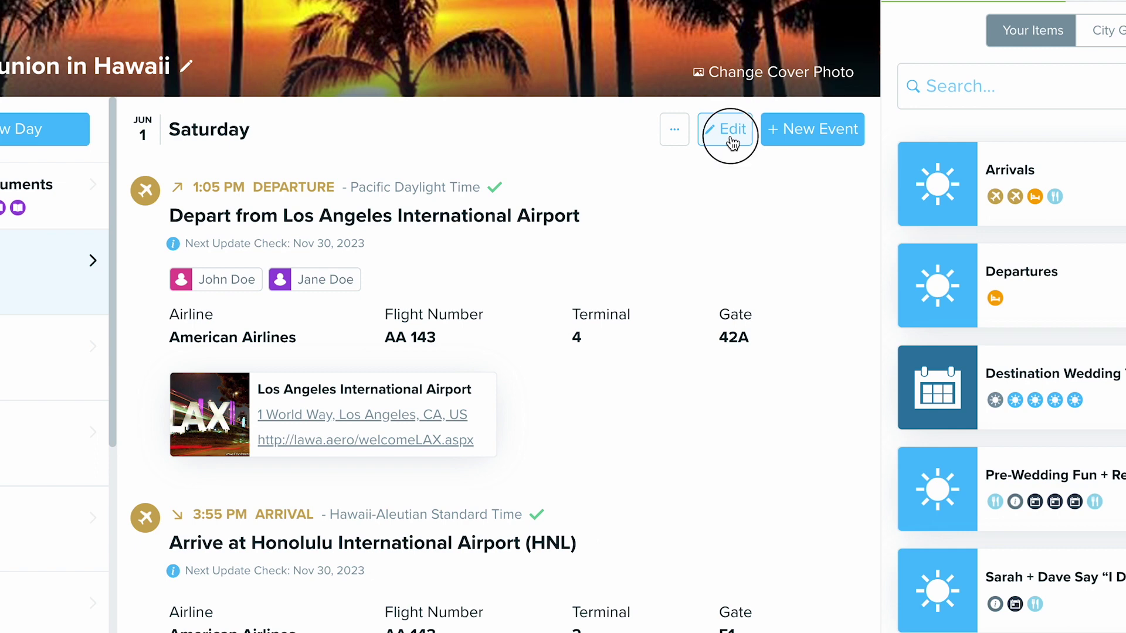
left_click(147, 371)
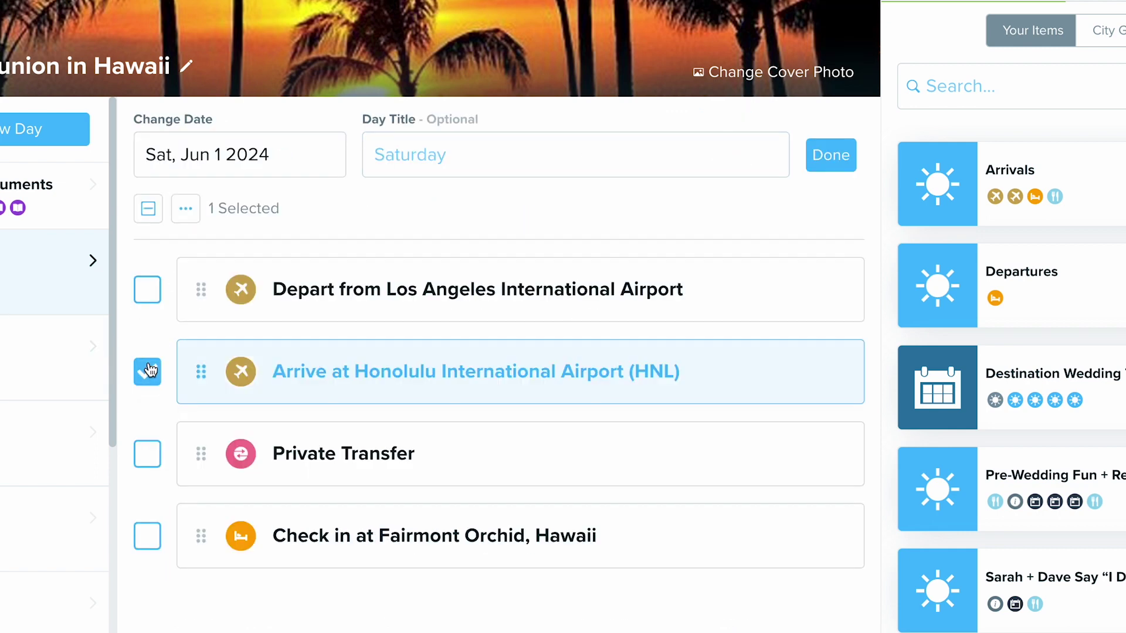
left_click(147, 294)
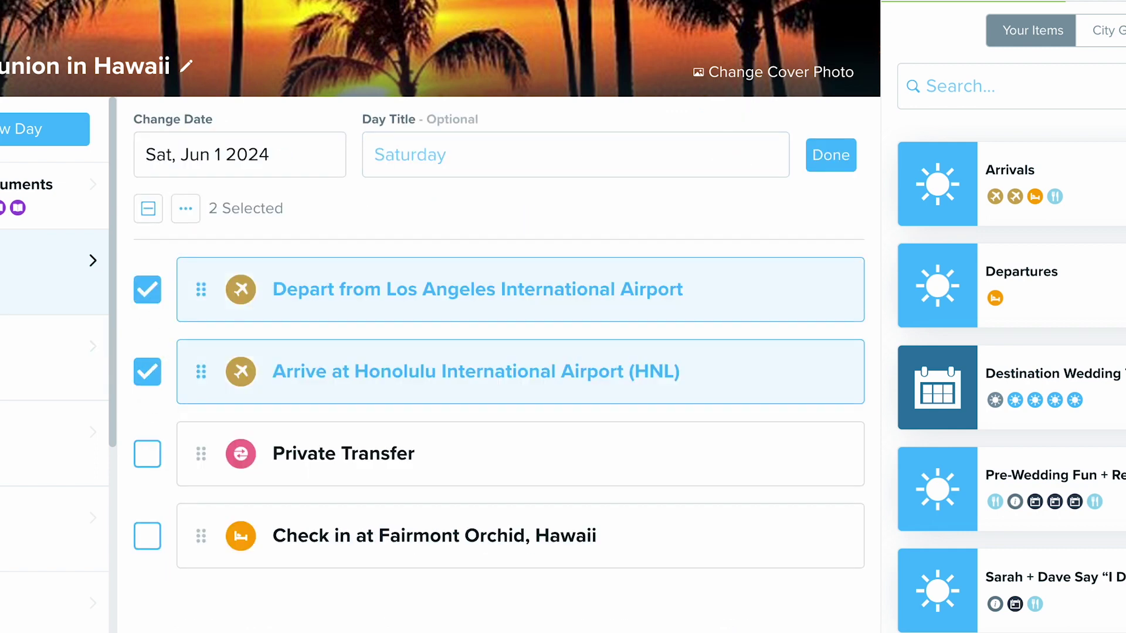
left_click(186, 209)
left_click(232, 366)
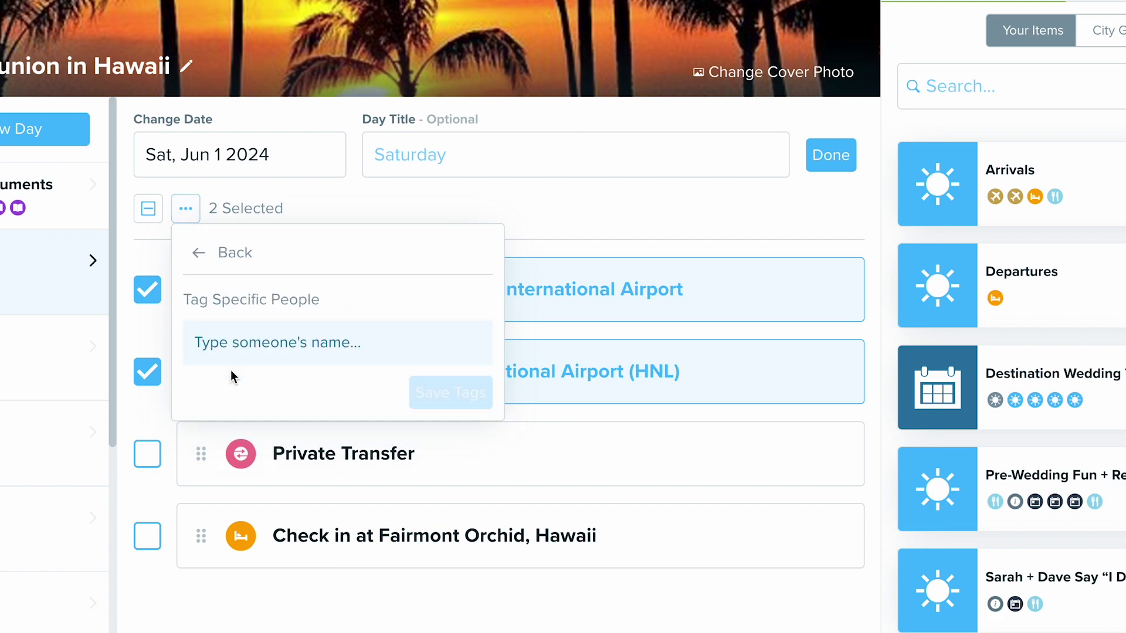
left_click(229, 340)
left_click(257, 441)
left_click(335, 344)
left_click(332, 443)
left_click(421, 421)
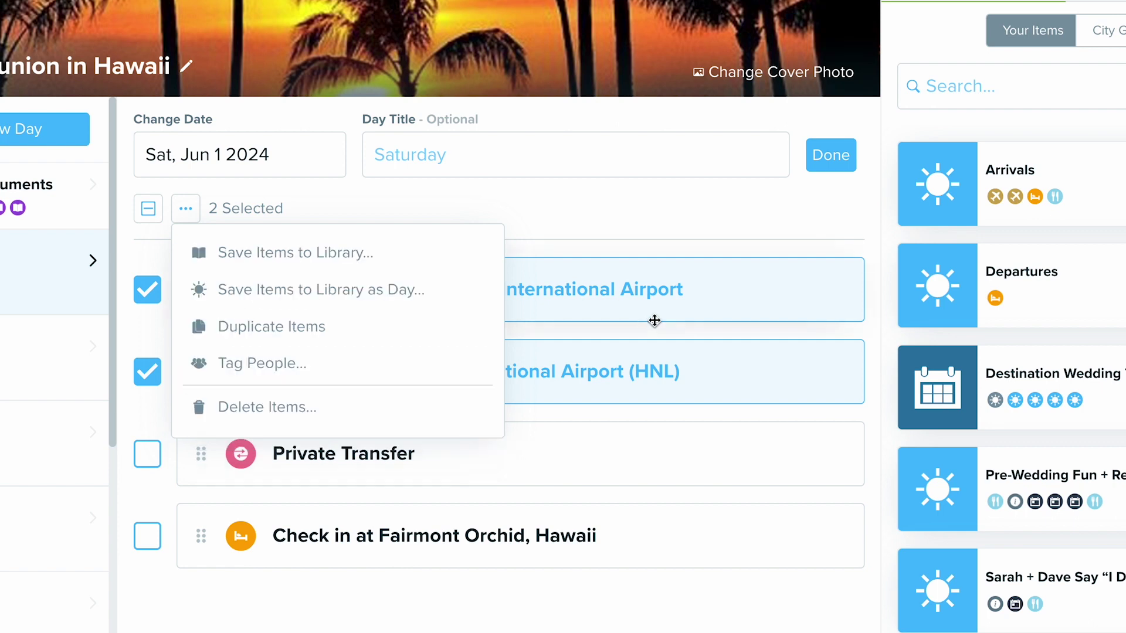
Step: Finish editing Saturday, then view Sunday Jun 2 and return to Saturday Jun 1
left_click(844, 168)
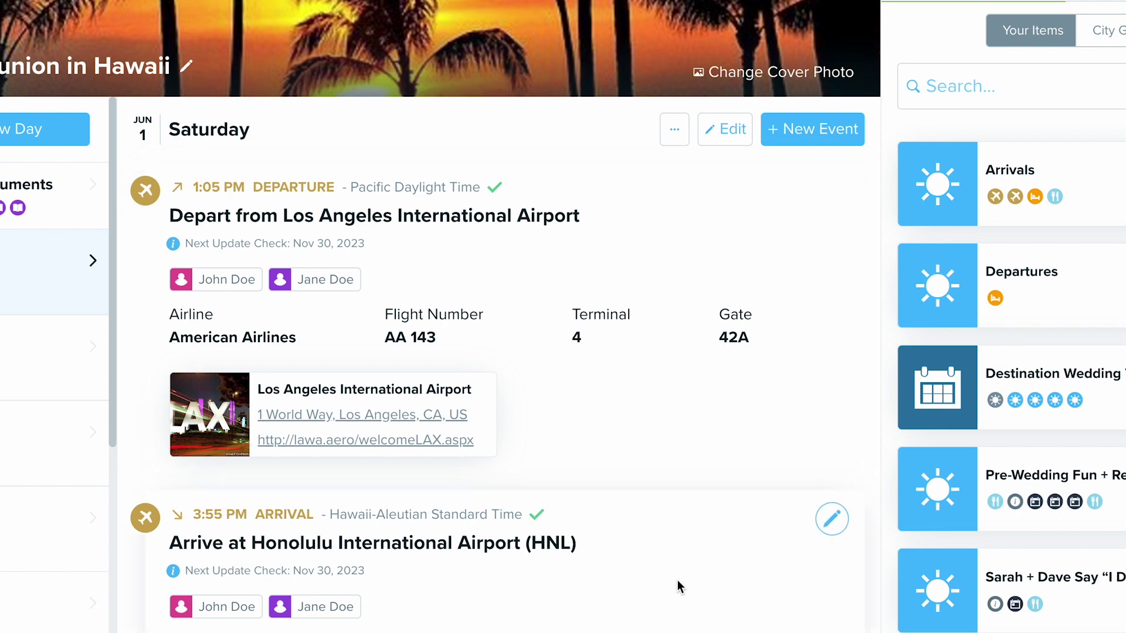
left_click(63, 368)
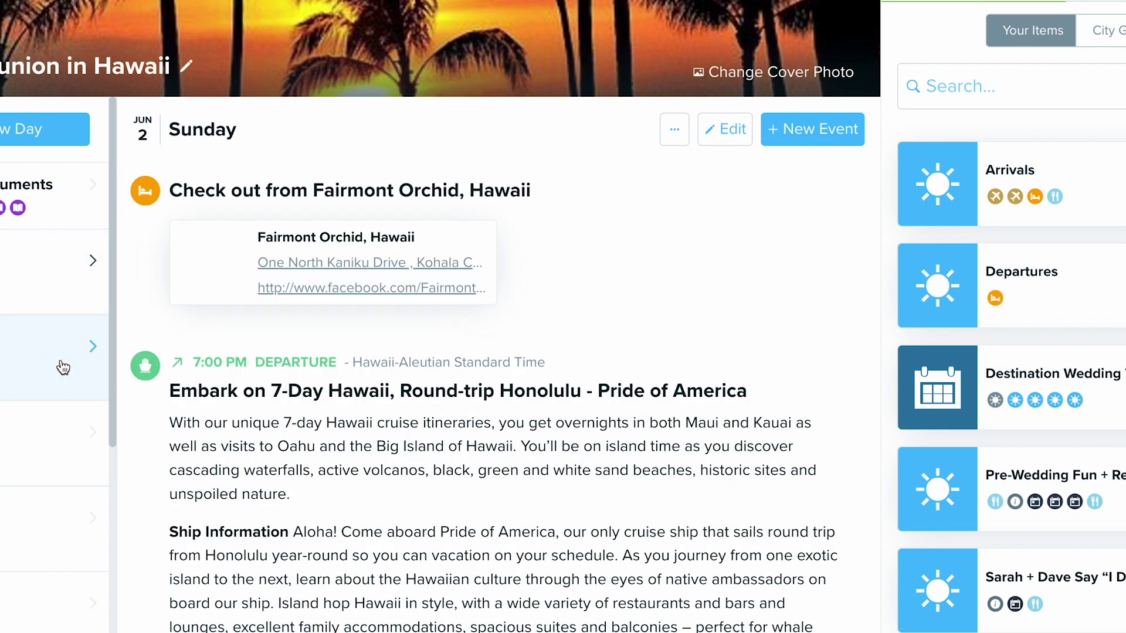
left_click(47, 279)
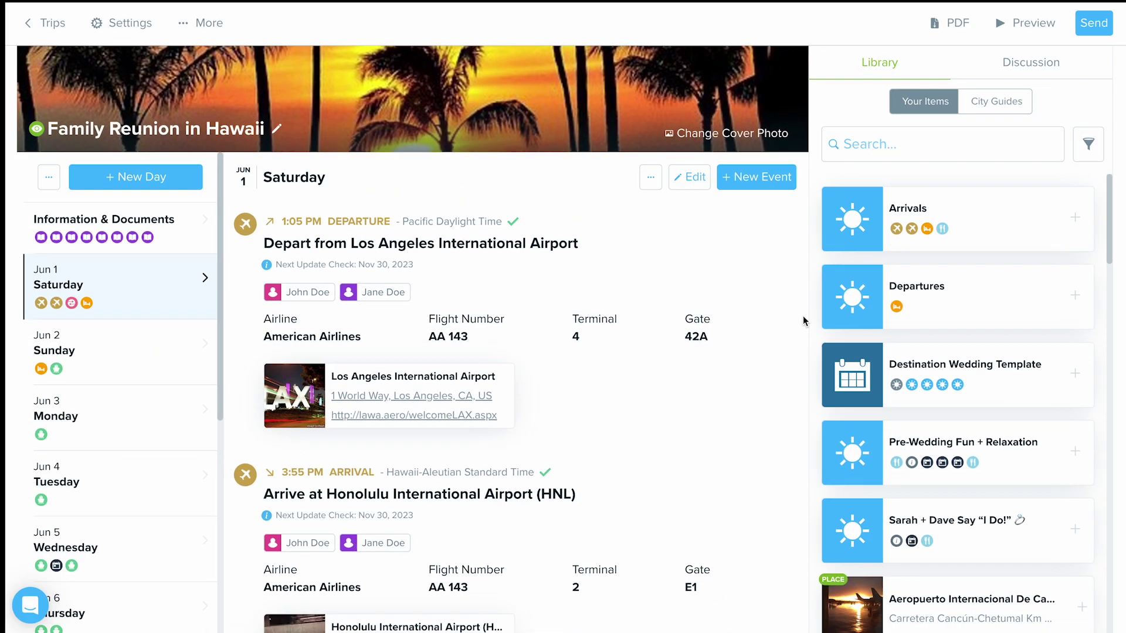
left_click(1011, 29)
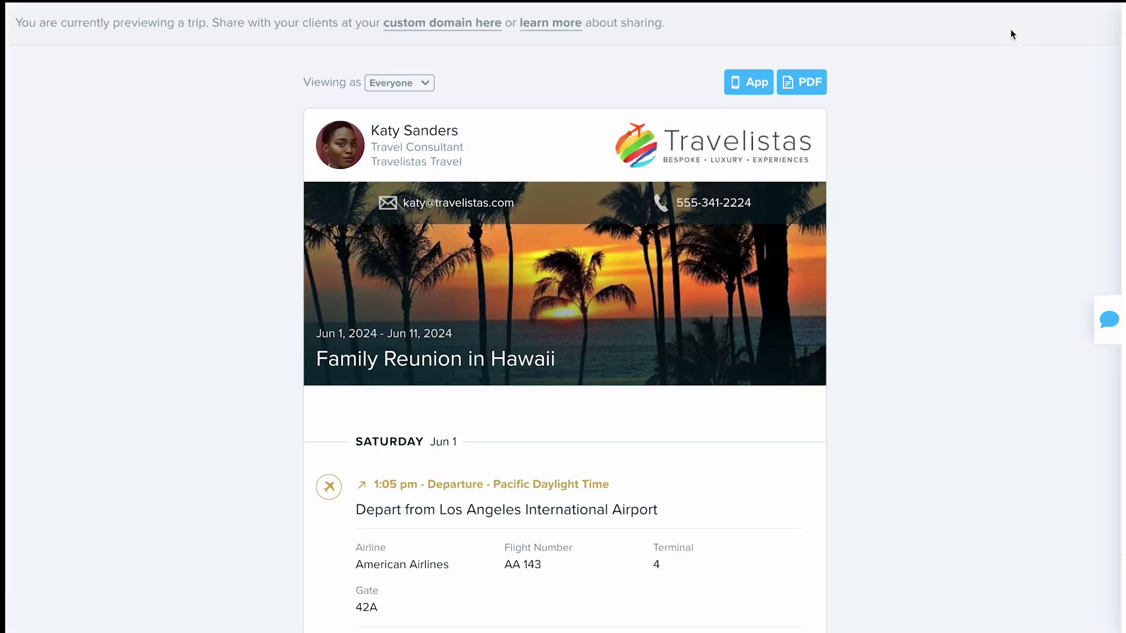
scroll(863, 155, "down", 1)
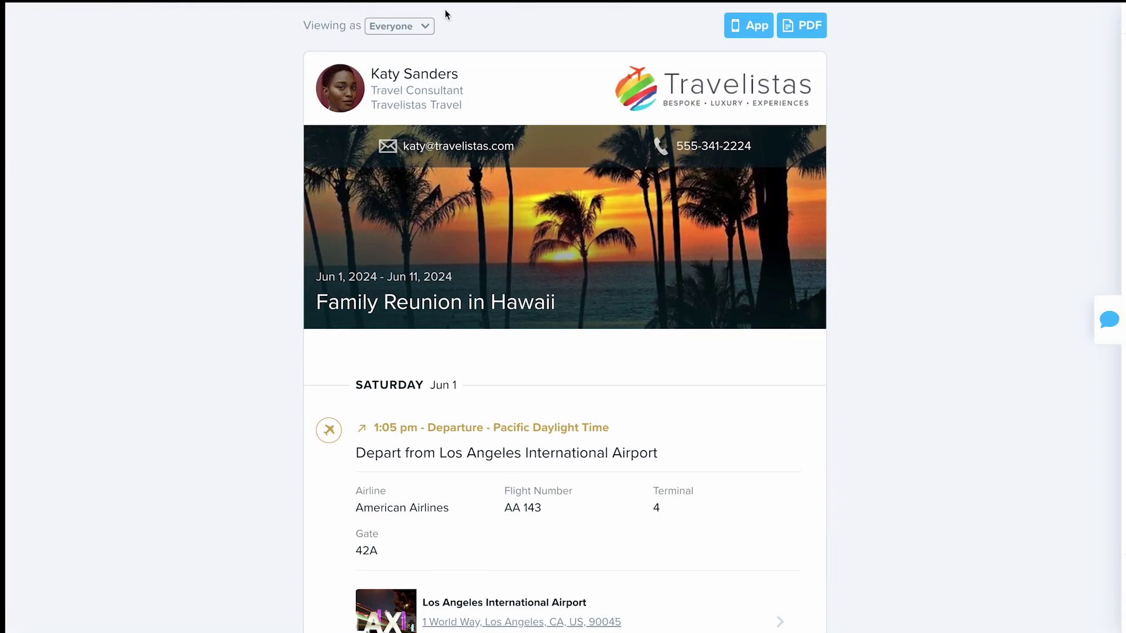
left_click(399, 26)
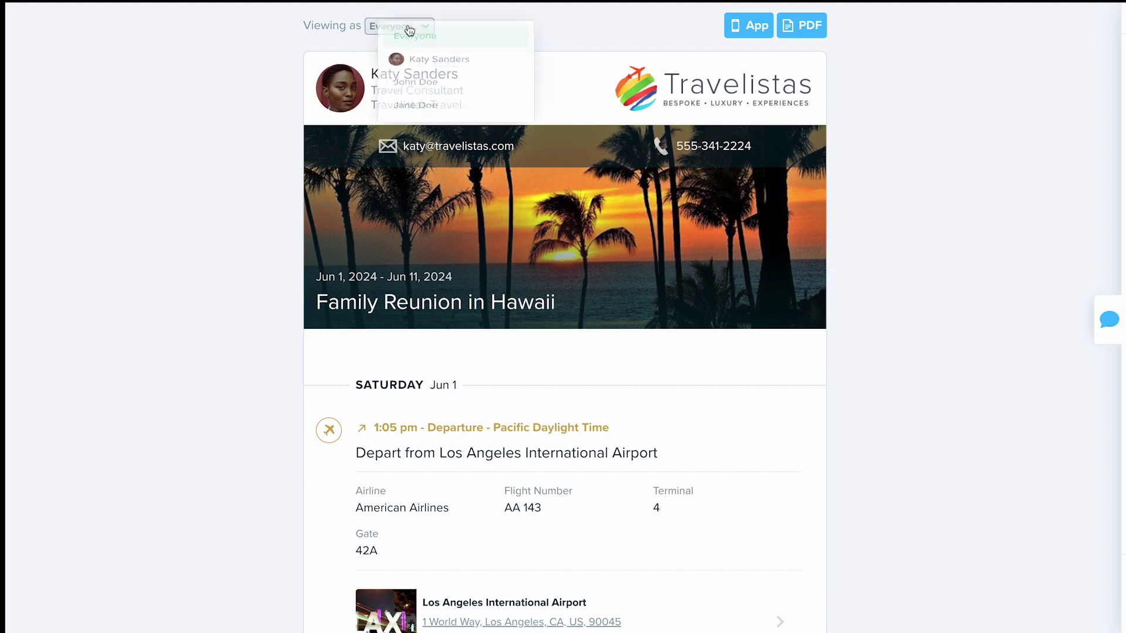
left_click(428, 89)
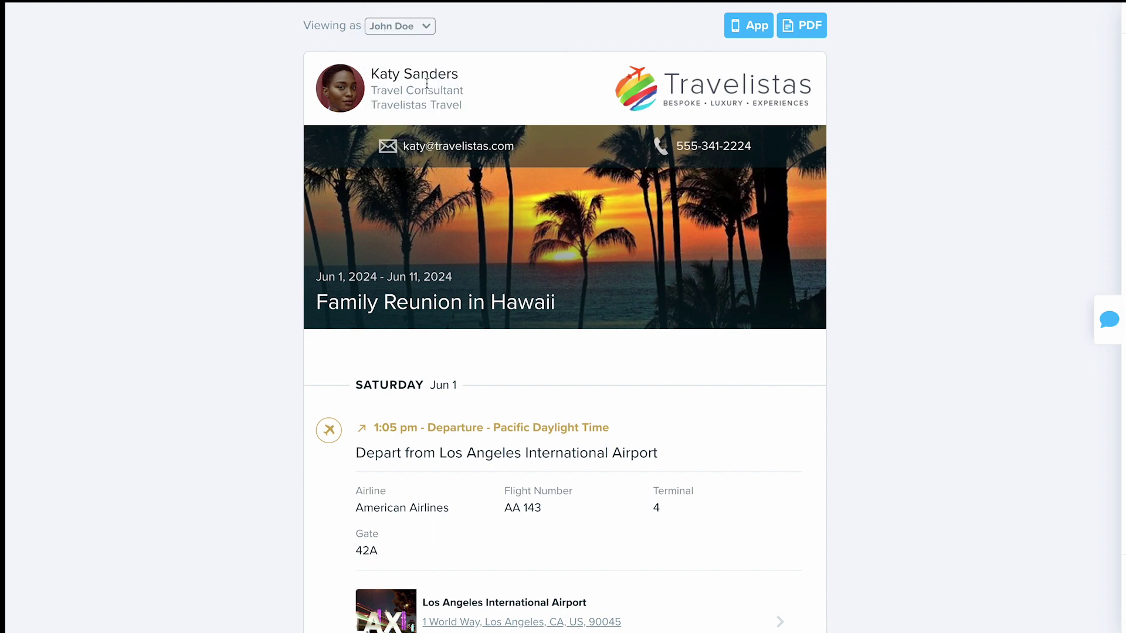
left_click(428, 27)
left_click(428, 121)
left_click(403, 36)
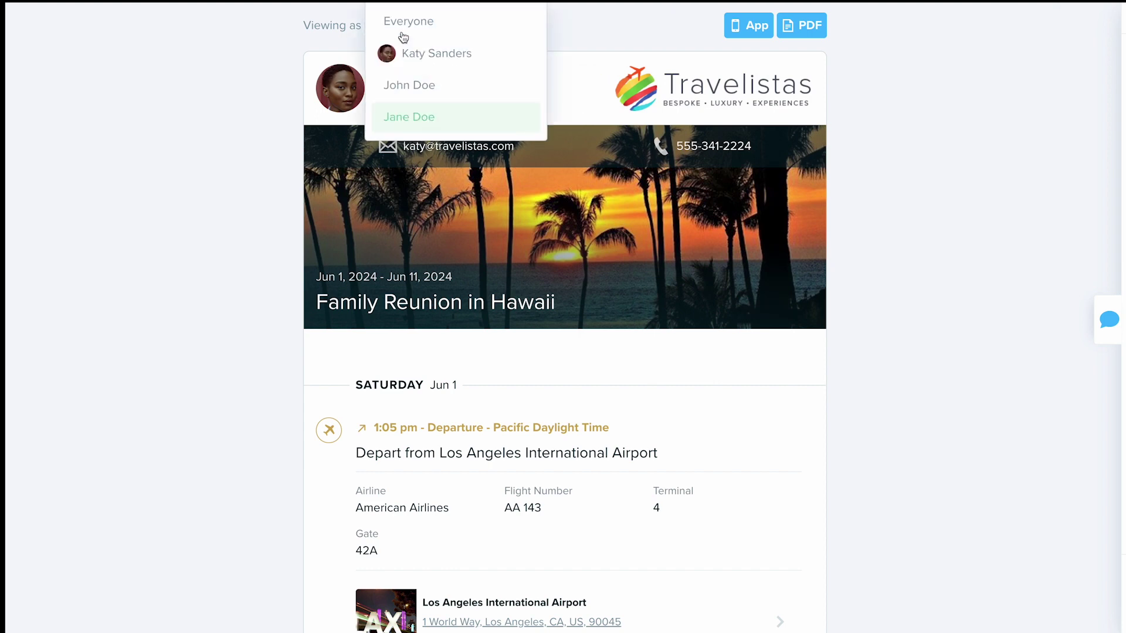
left_click(427, 55)
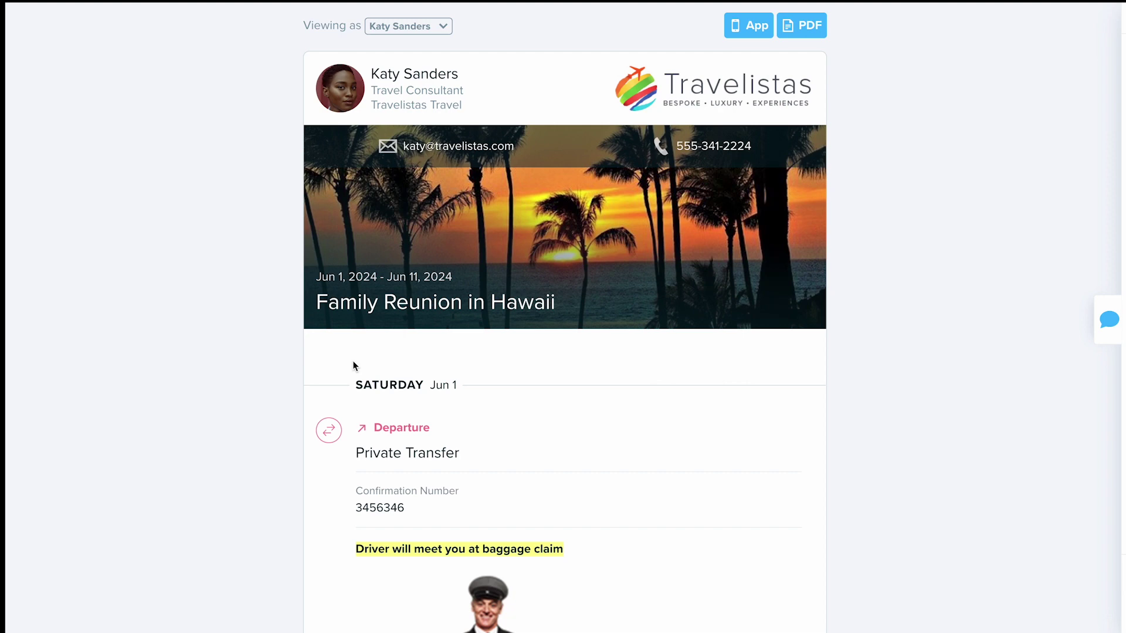
left_click(411, 25)
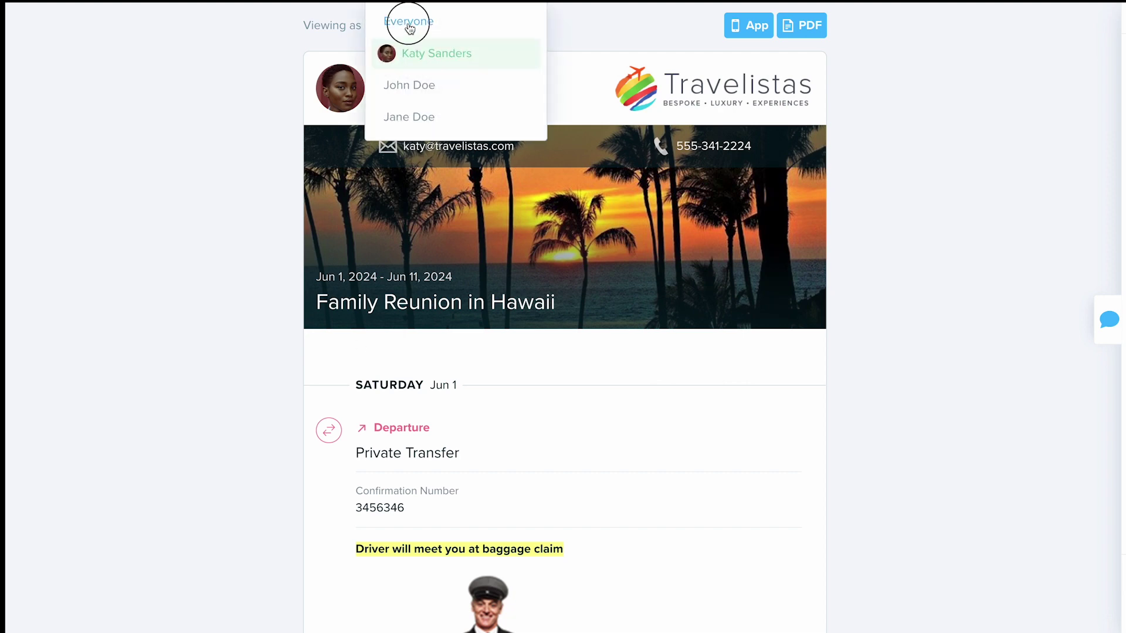
left_click(409, 23)
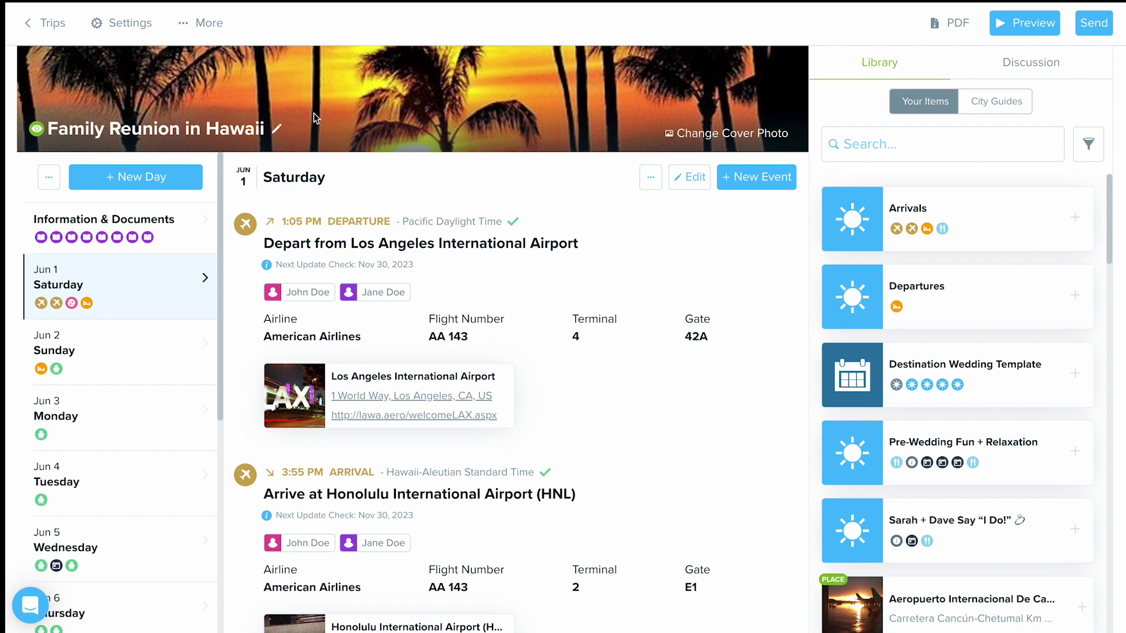
Step: Toggle Group Trips event visibility to Public and back to Private, close settings unsaved, and return to Trips
left_click(133, 24)
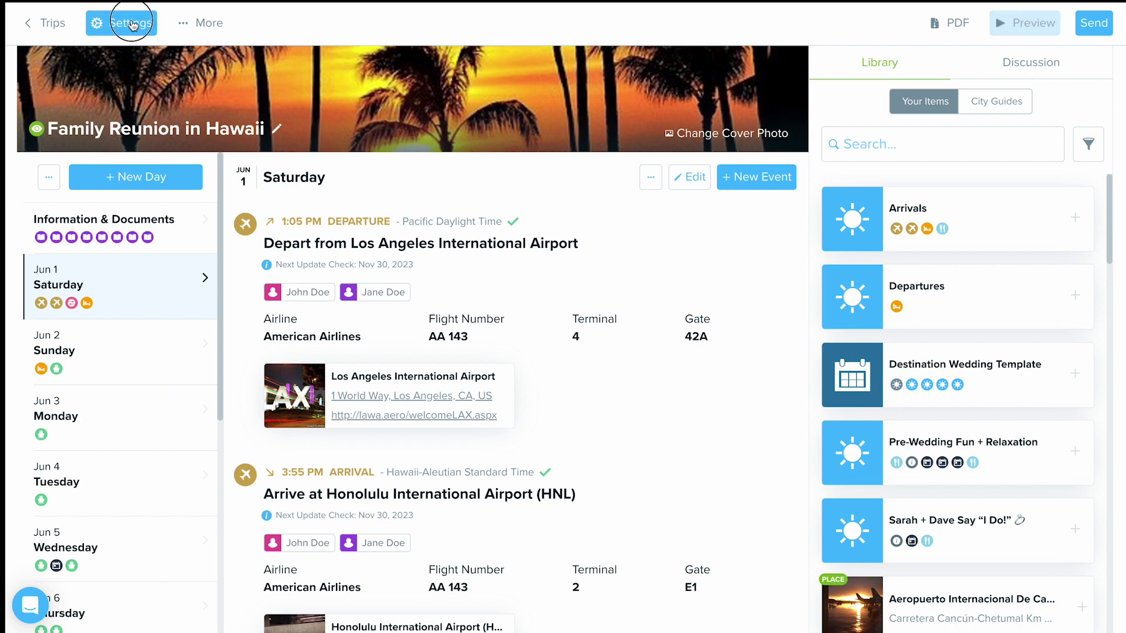
scroll(294, 330, "down", 4)
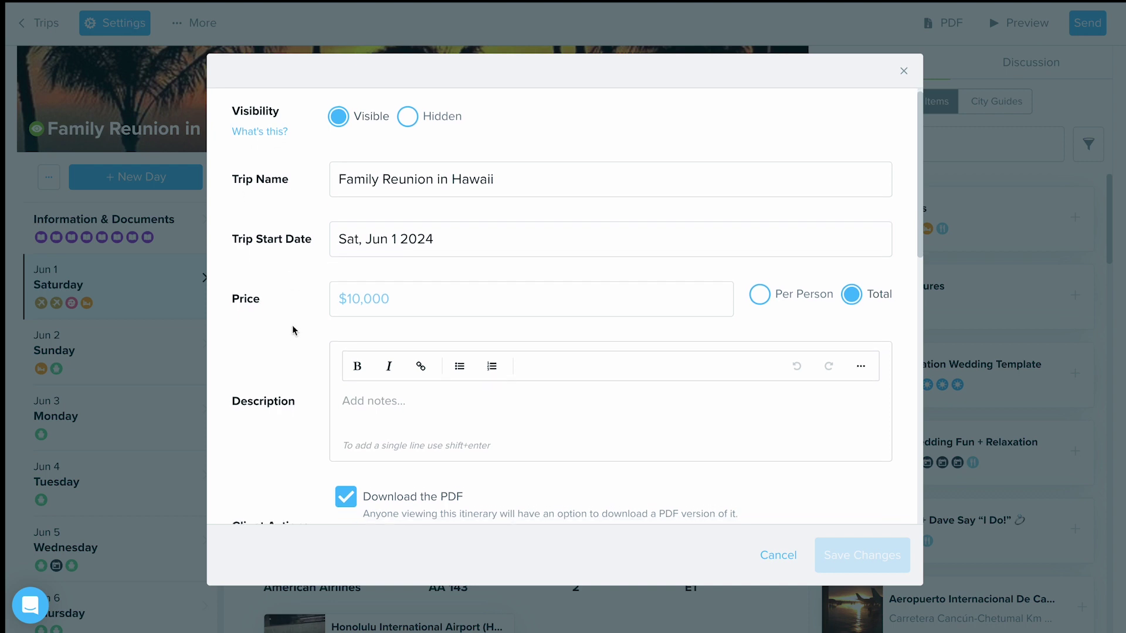
scroll(294, 330, "down", 6)
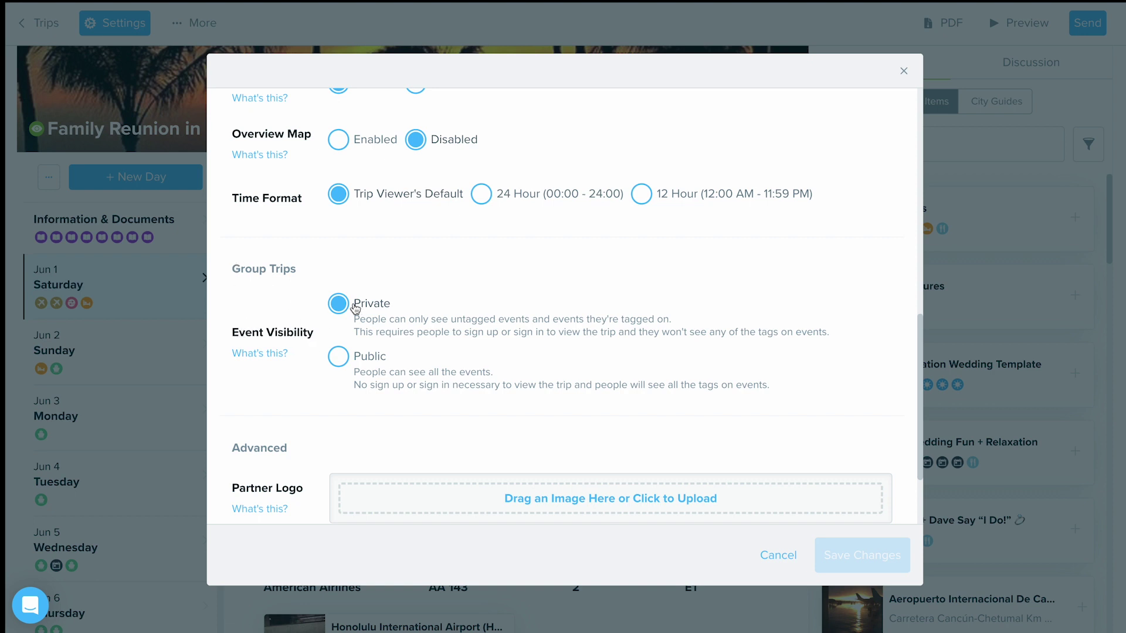
left_click(339, 358)
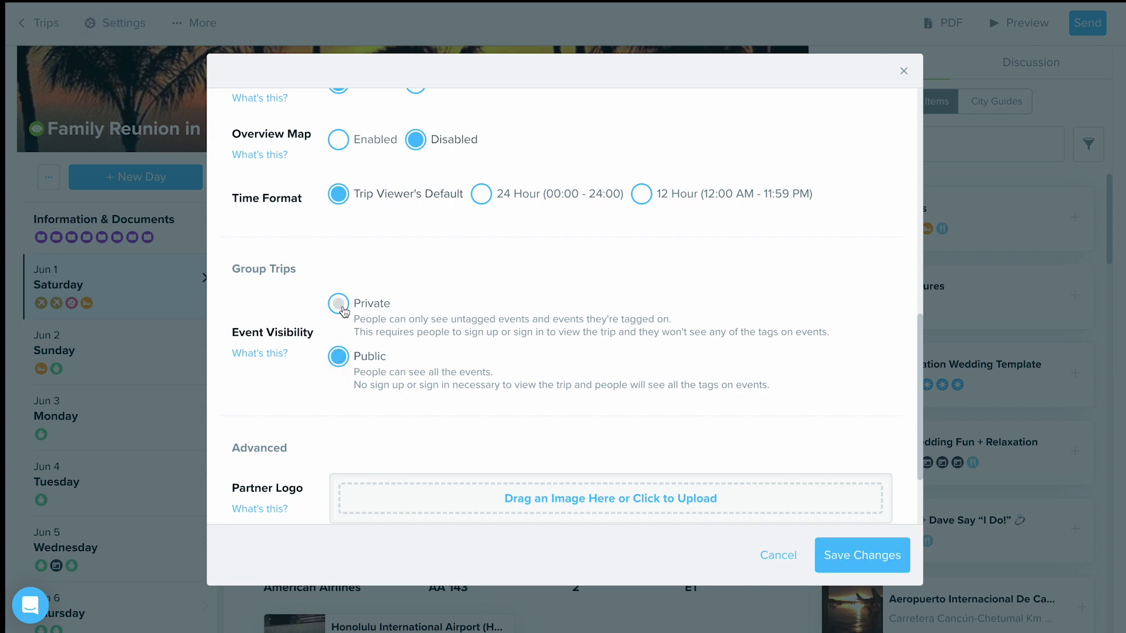
left_click(340, 306)
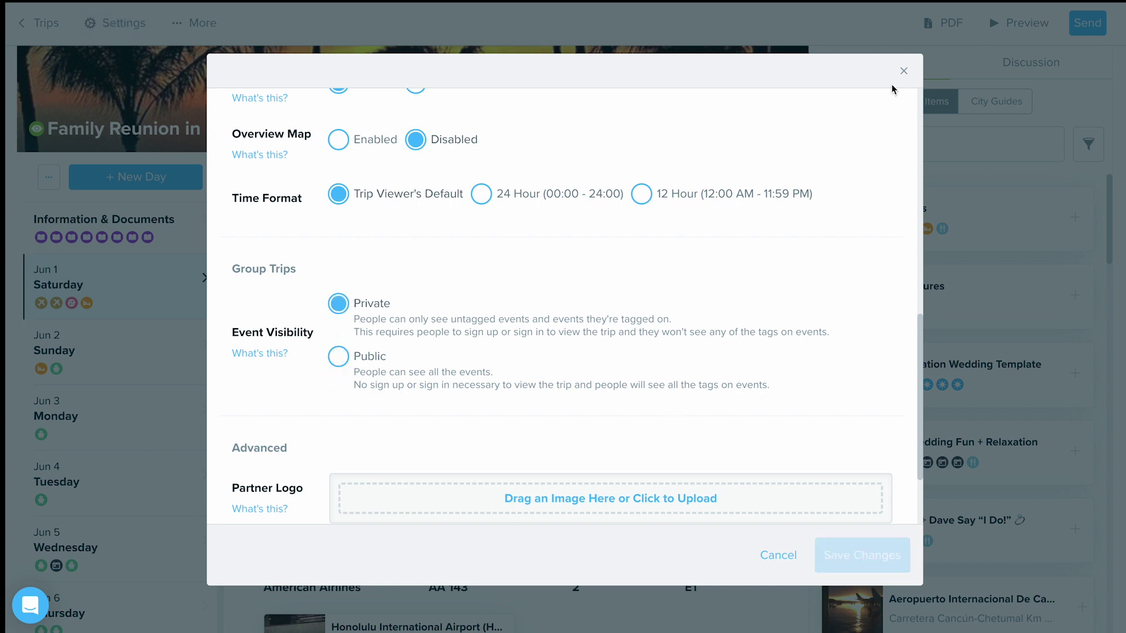
left_click(903, 71)
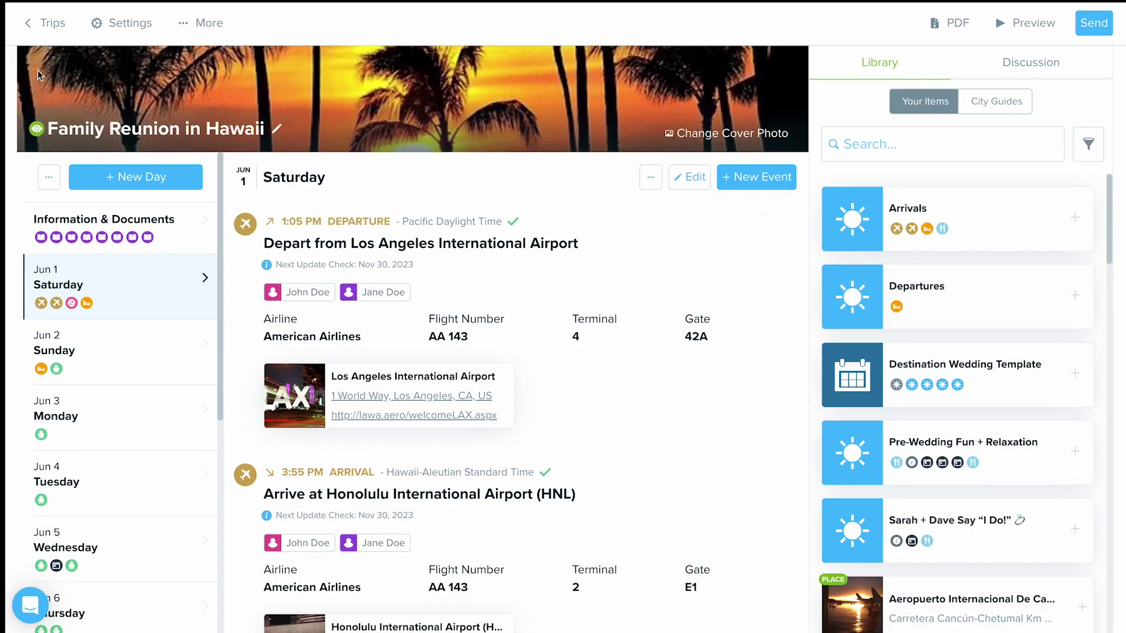
left_click(35, 29)
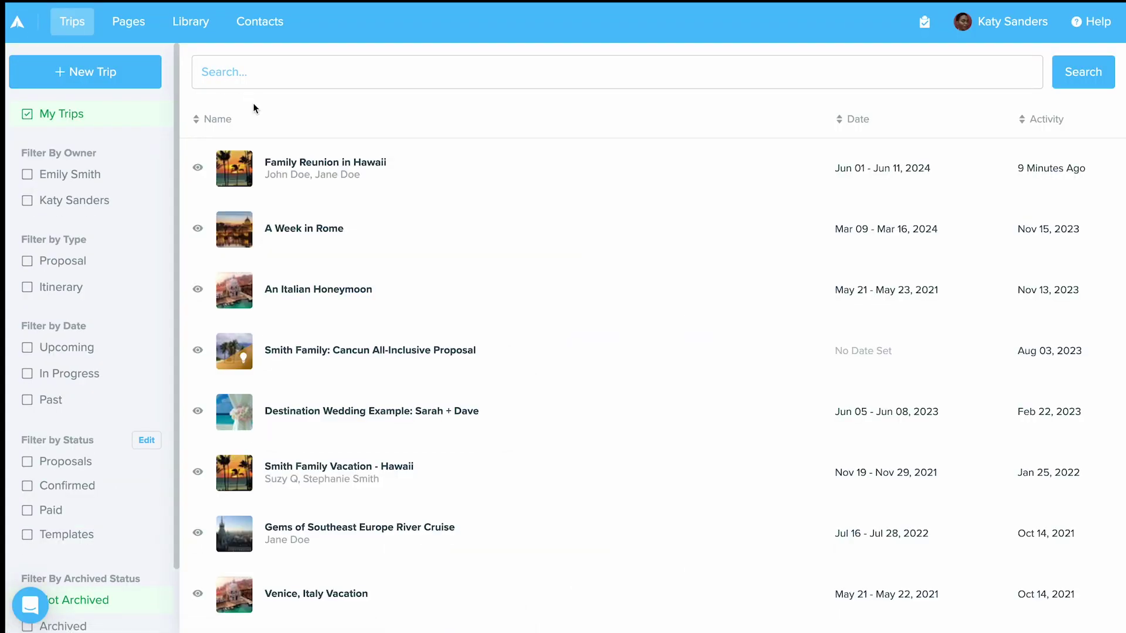
Step: Open the Family Reunion in Hawaii (Jun 01 - Jun 11, 2024) trip's detail panel from the Trips list
left_click(346, 156)
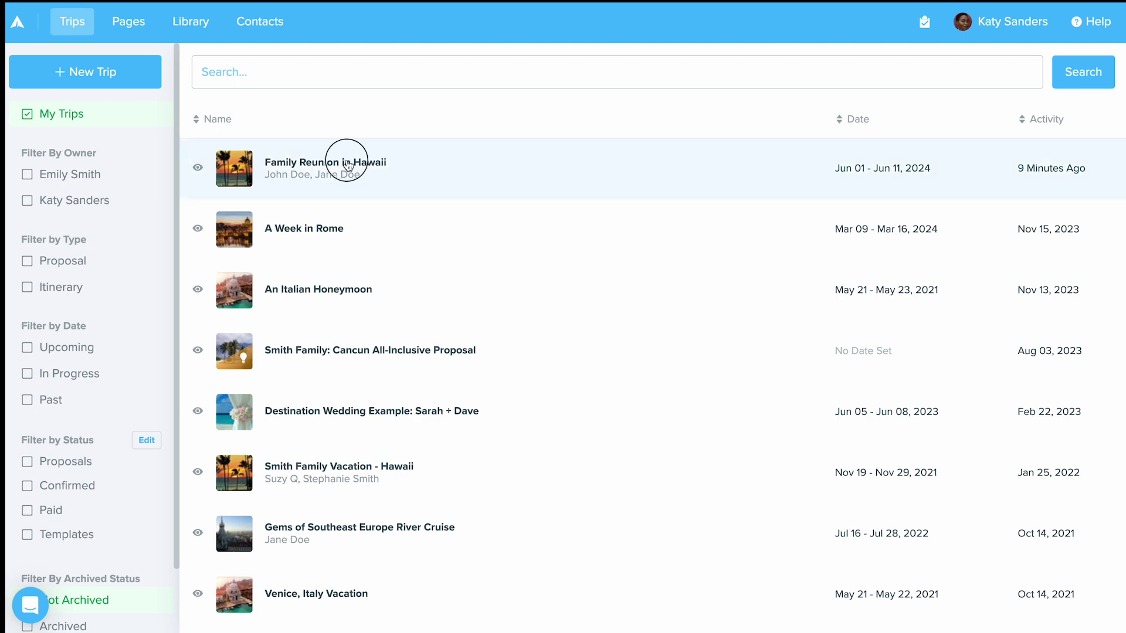